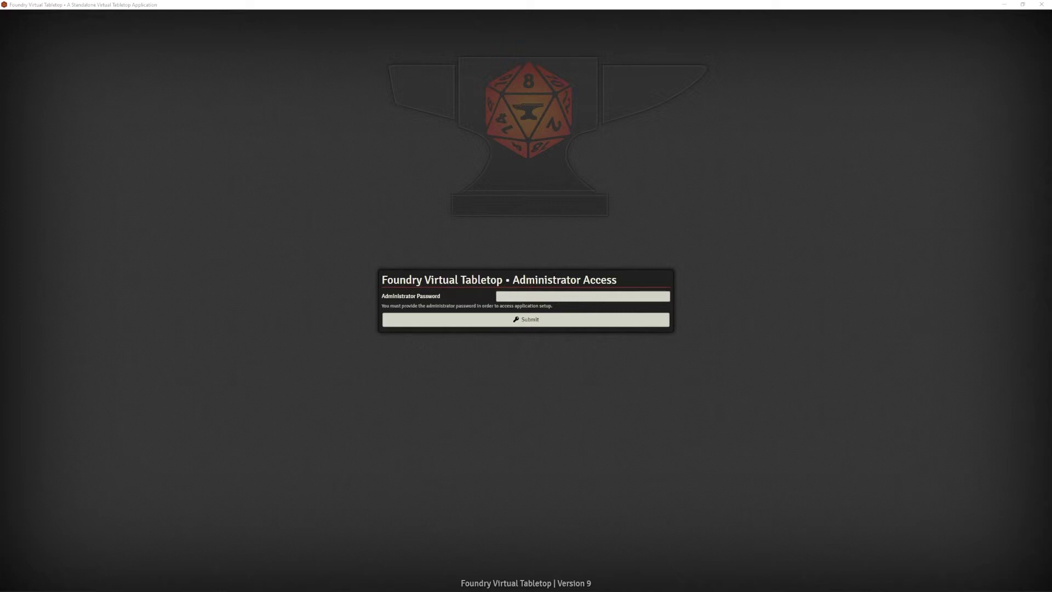
# - Enter the administrator password and submit it to access the application setup
pyautogui.click(584, 296)
pyautogui.press('Return')
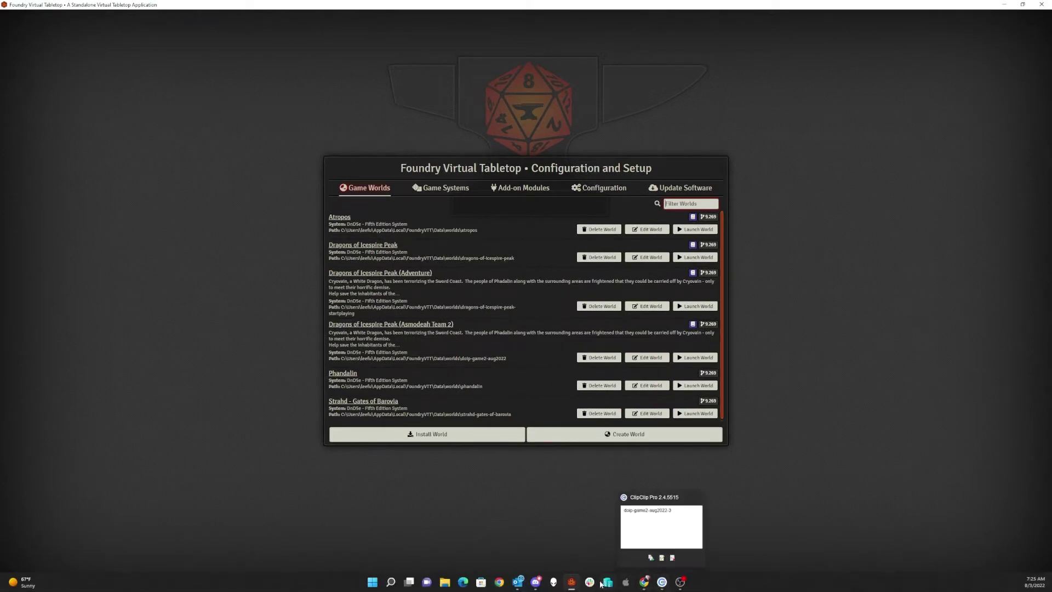
# - Browse Foundry's user data in File Explorer and open the worlds folder inside Data
pyautogui.moveTo(573, 582)
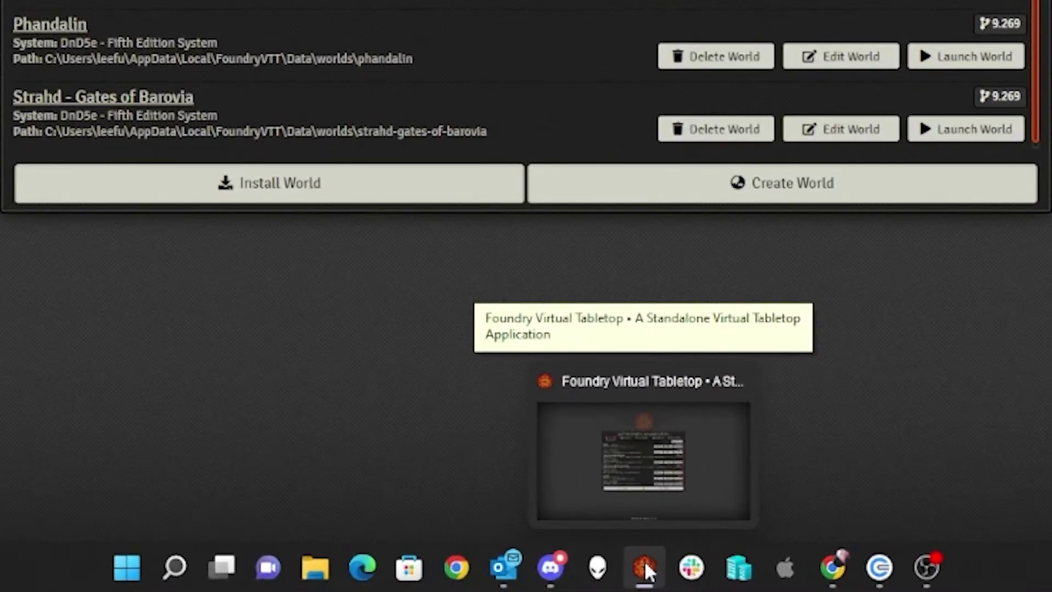
pyautogui.rightClick(644, 560)
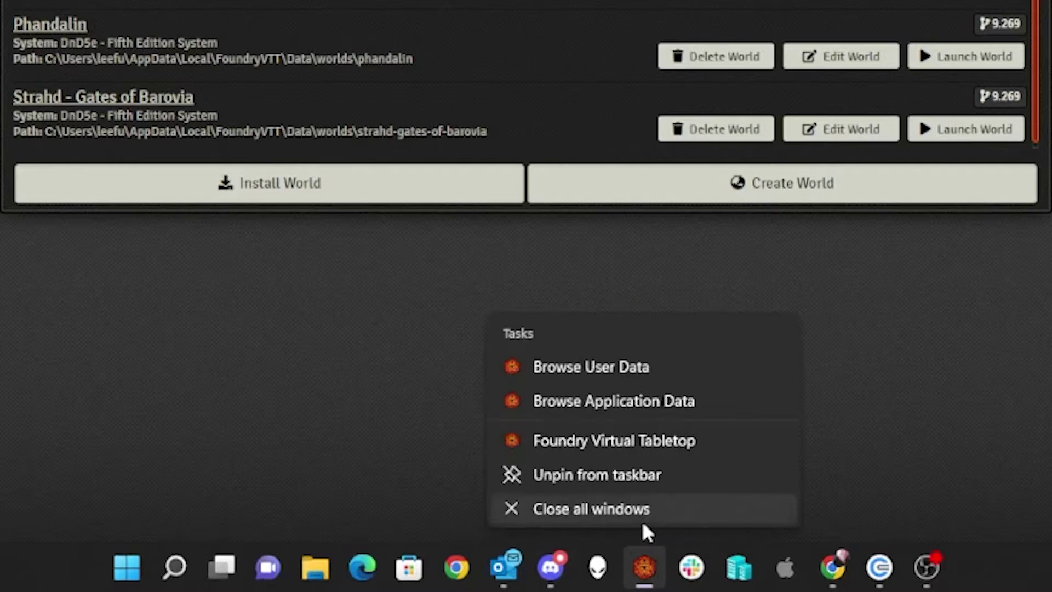
pyautogui.click(613, 365)
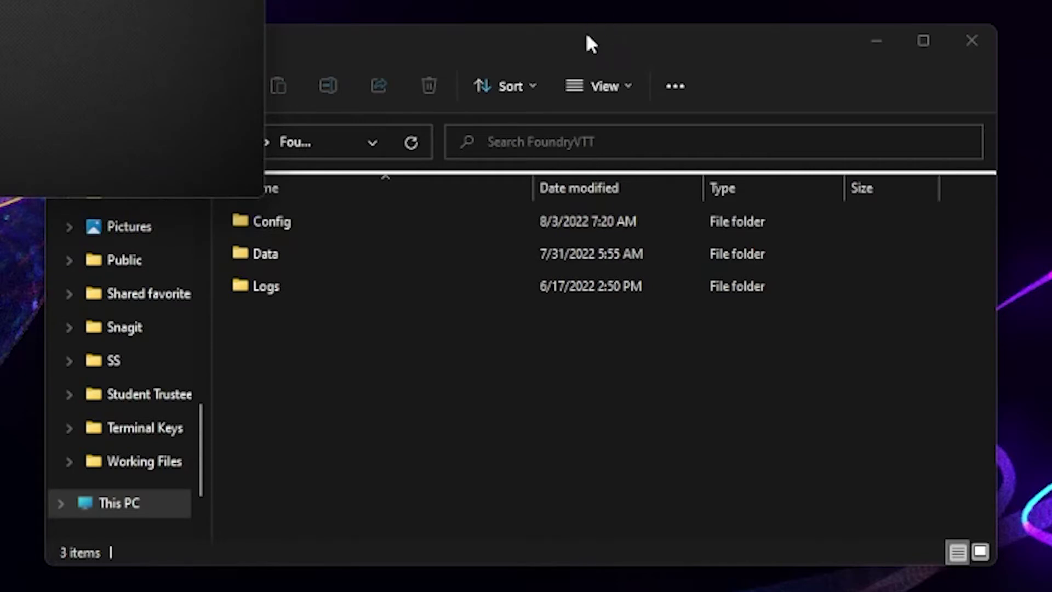
pyautogui.moveTo(587, 42); pyautogui.dragTo(650, 52)
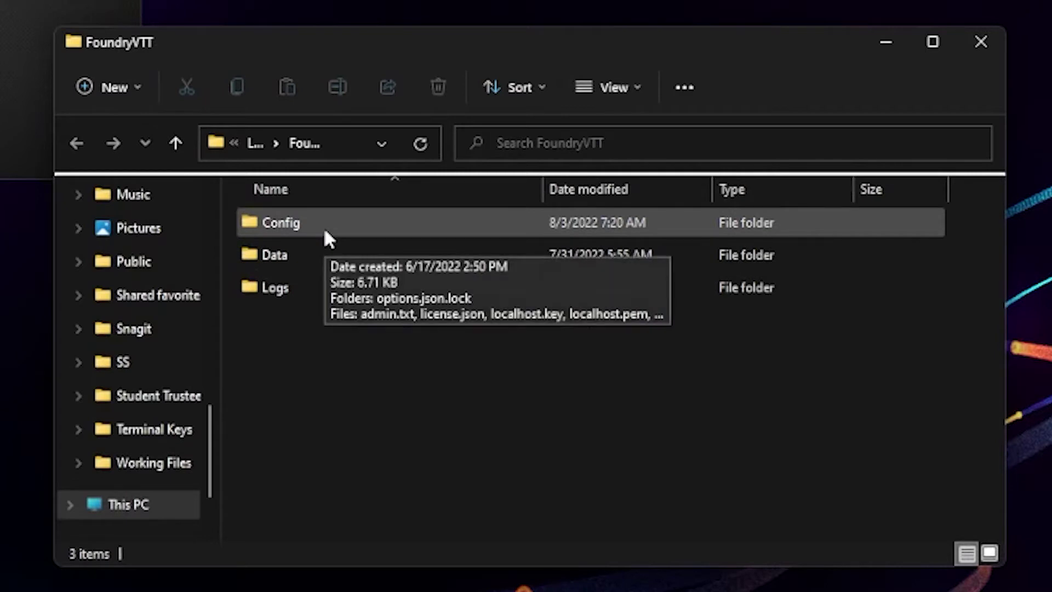
pyautogui.doubleClick(264, 255)
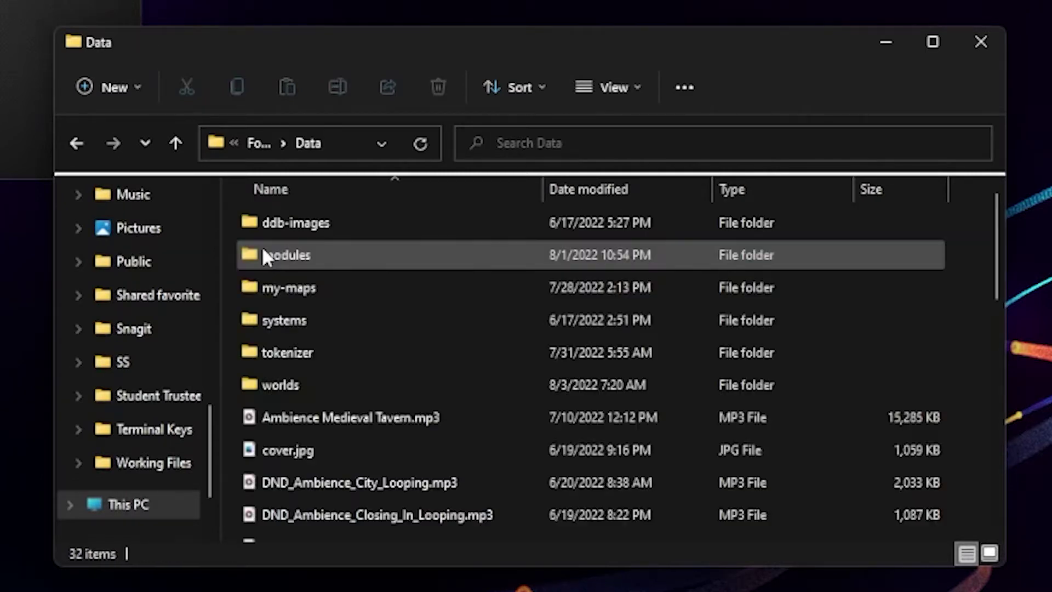
pyautogui.doubleClick(290, 385)
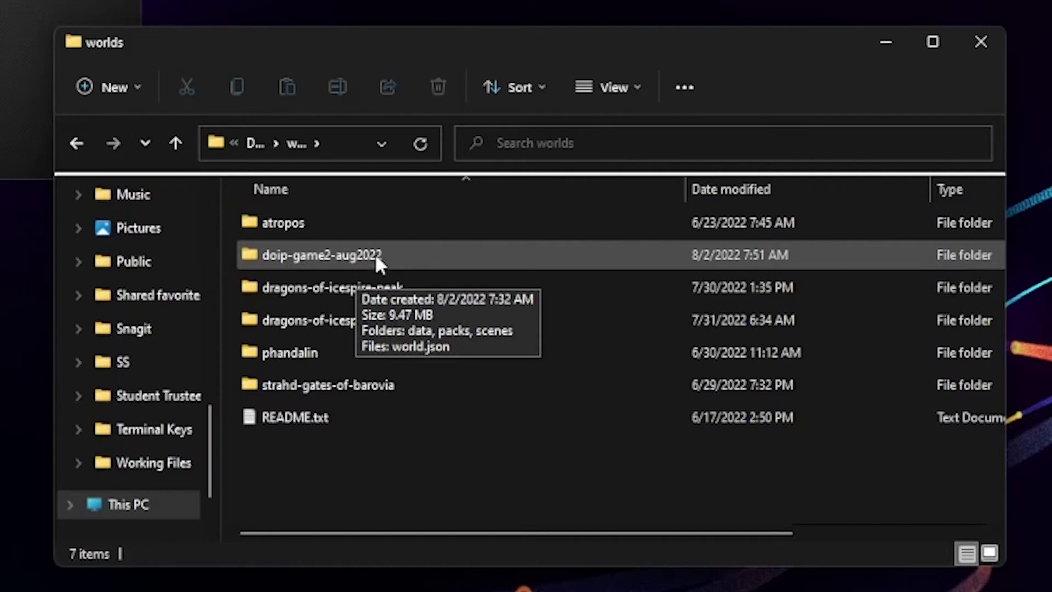
# - Duplicate the doip-game2-aug2022 world folder within the worlds folder
pyautogui.rightClick(376, 257)
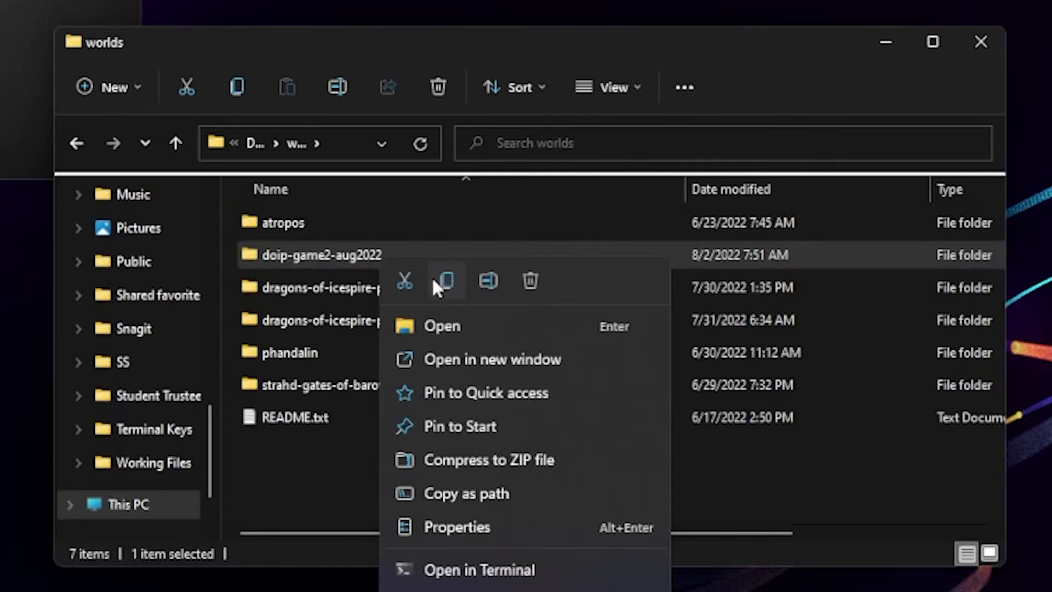
pyautogui.click(448, 281)
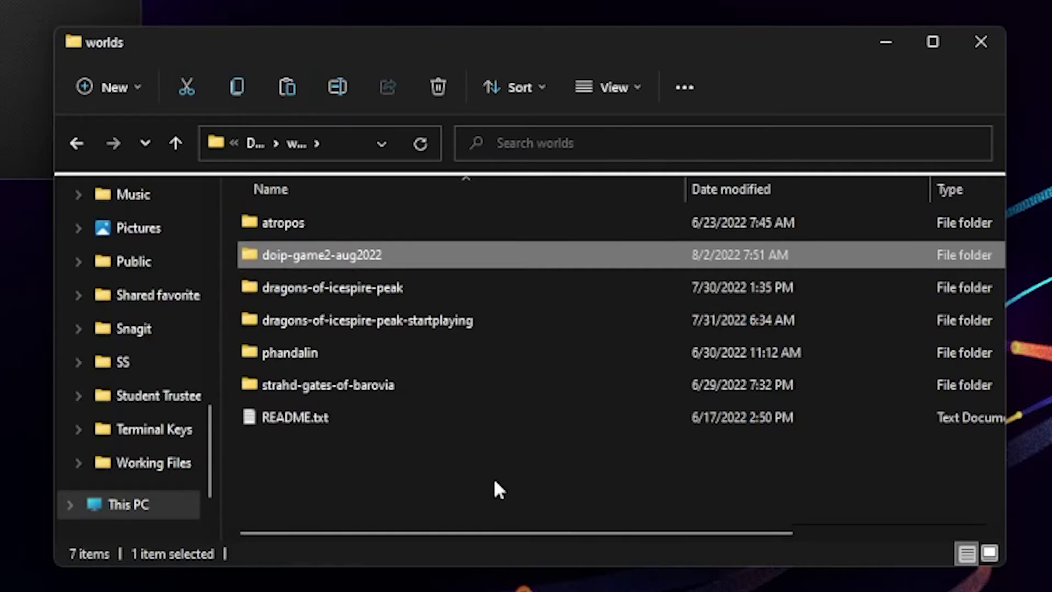
pyautogui.rightClick(401, 472)
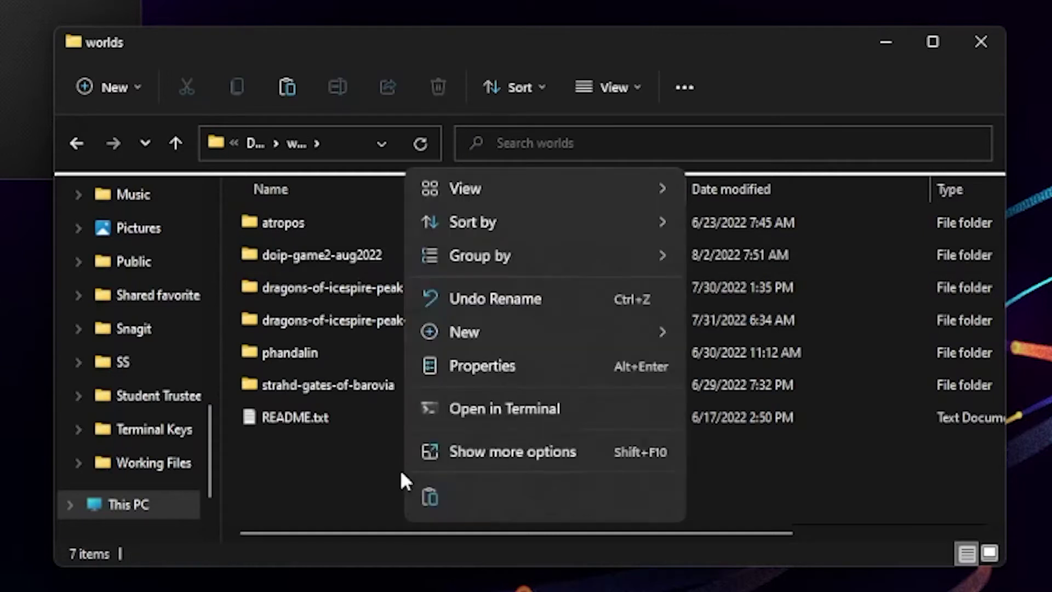
pyautogui.click(433, 495)
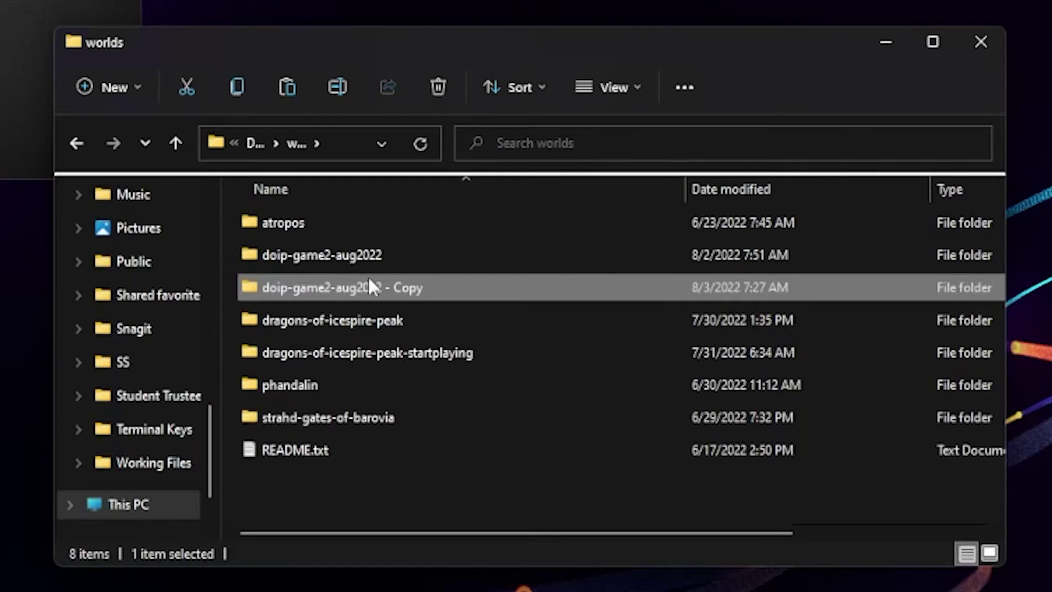
# - Rename the duplicated world folder as doip-game2-aug2022-3
pyautogui.click(381, 287)
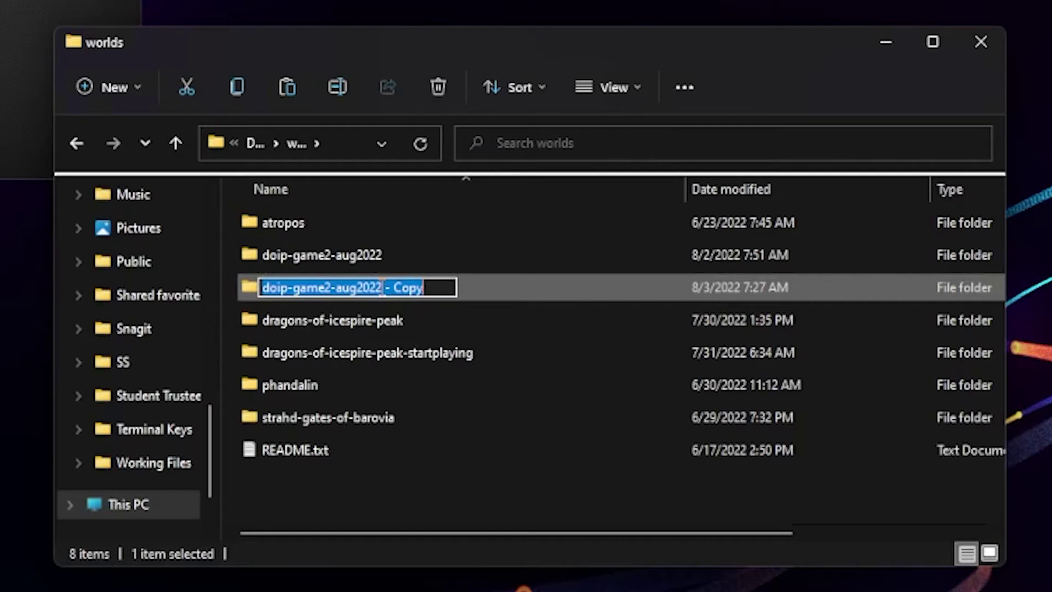
pyautogui.press('End')
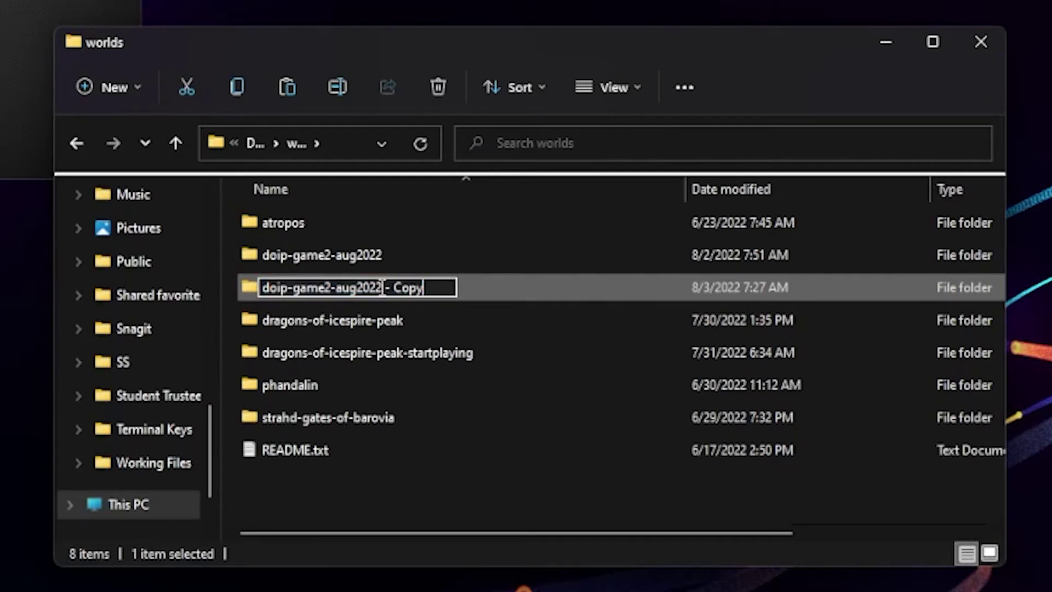
pyautogui.press('BackSpace')
pyautogui.press('BackSpace')
pyautogui.press('BackSpace')
pyautogui.press('BackSpace')
pyautogui.press('BackSpace')
pyautogui.press('BackSpace')
pyautogui.press('BackSpace')
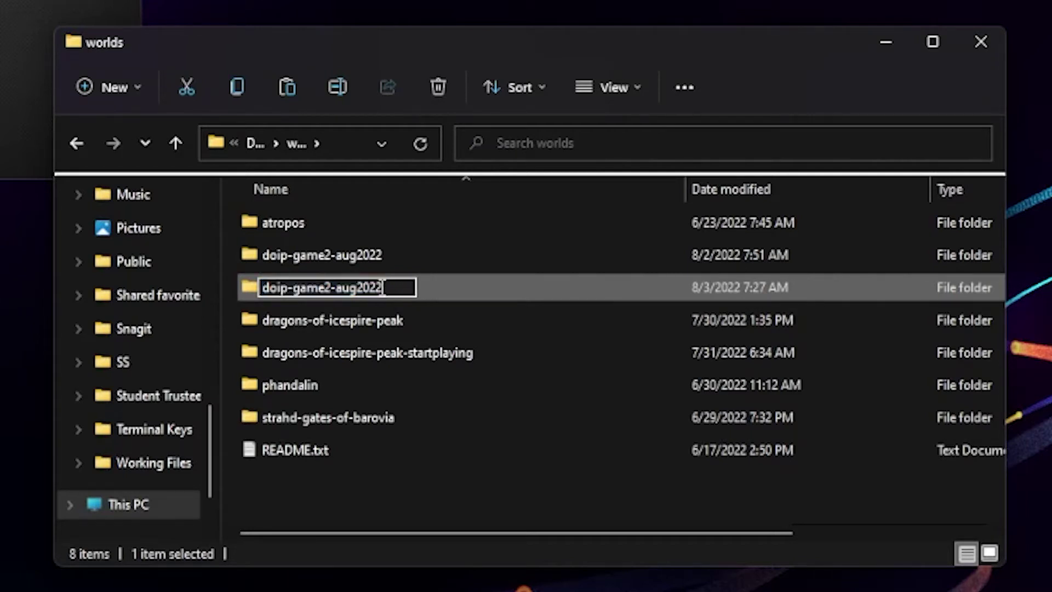
pyautogui.write('-3')
pyautogui.press('Return')
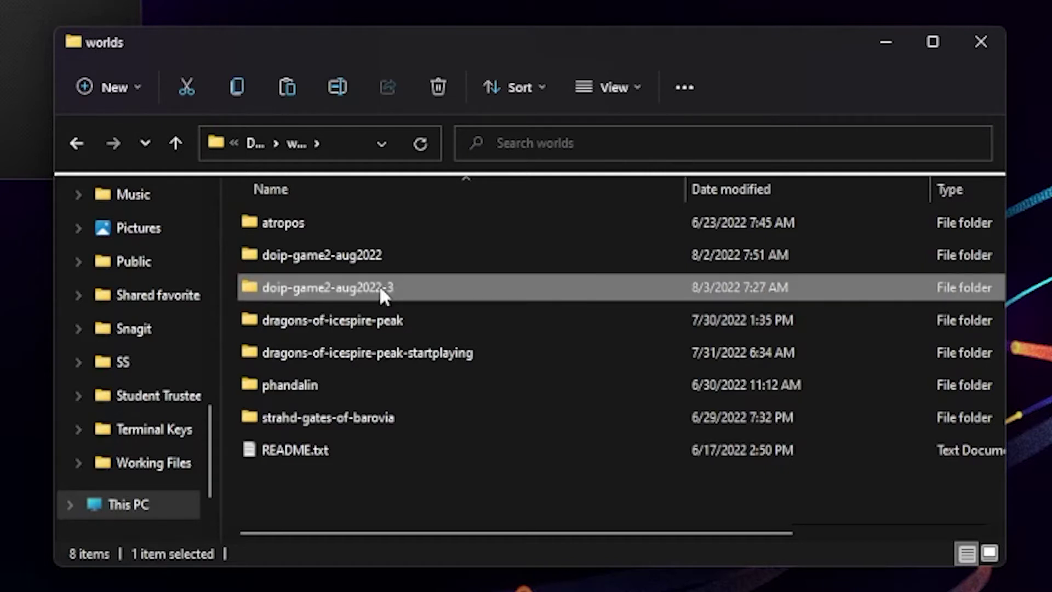
# - Copy the name text of the doip-game2-aug2022-3 folder to the clipboard, leaving the folder name as it is
pyautogui.click(381, 289)
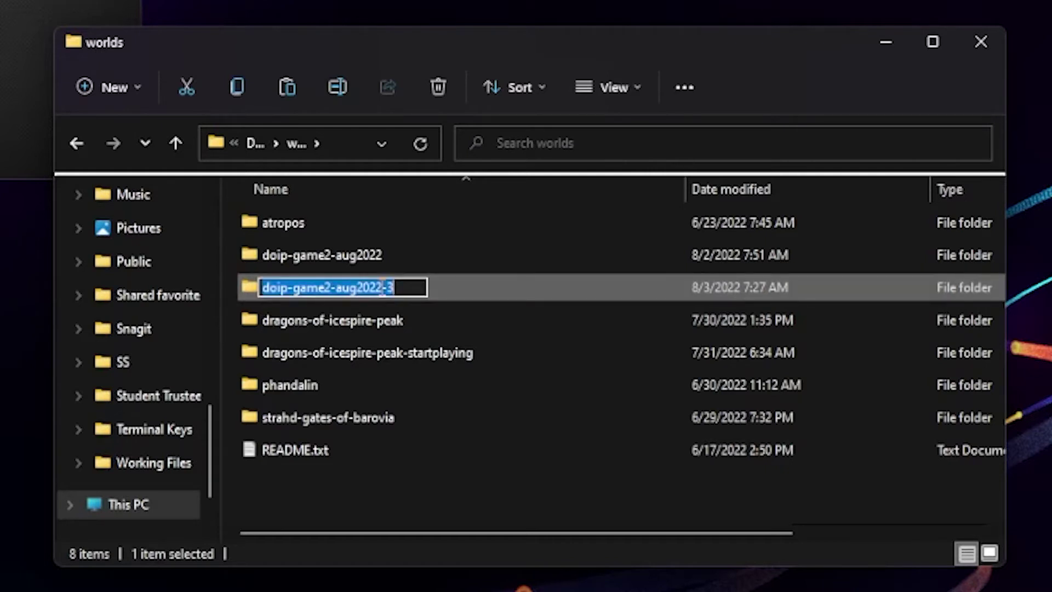
pyautogui.hotkey('ctrl', 'c')
pyautogui.click(507, 491)
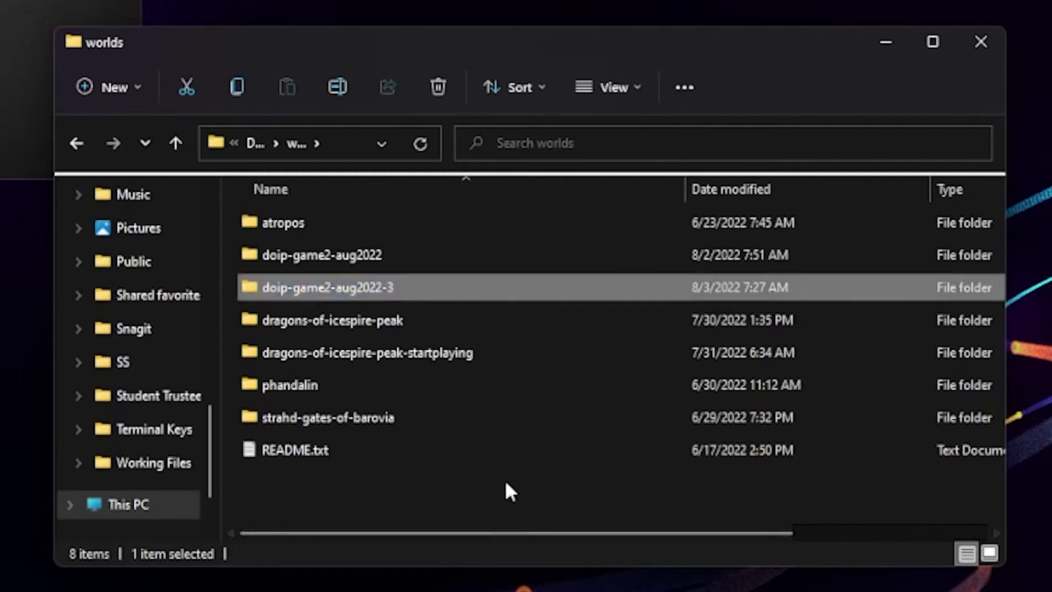
# - Open the world.json file from the doip-game2-aug2022-3 folder in Notepad
pyautogui.doubleClick(307, 288)
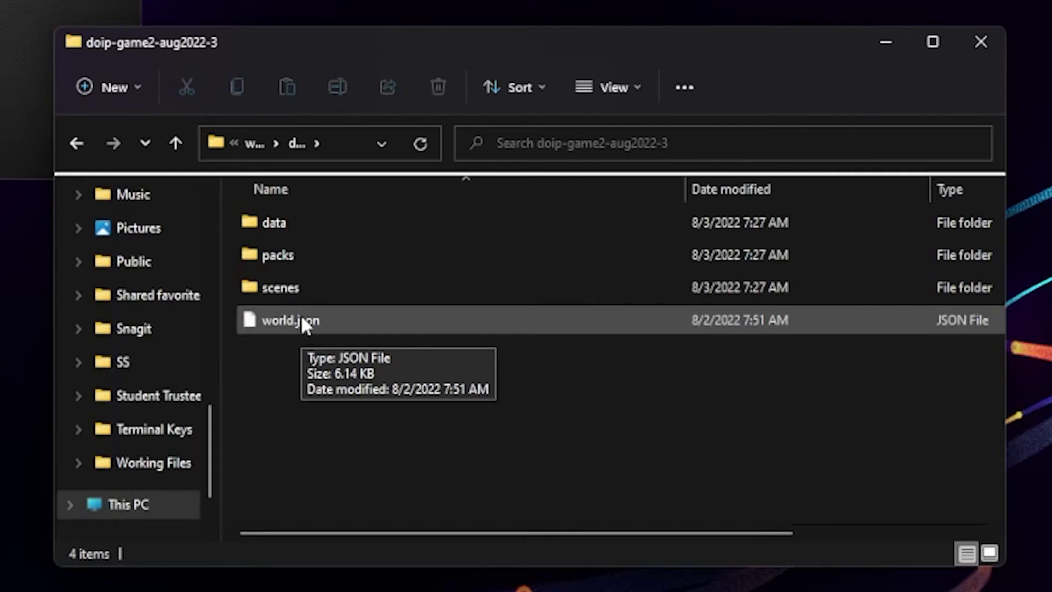
pyautogui.rightClick(303, 322)
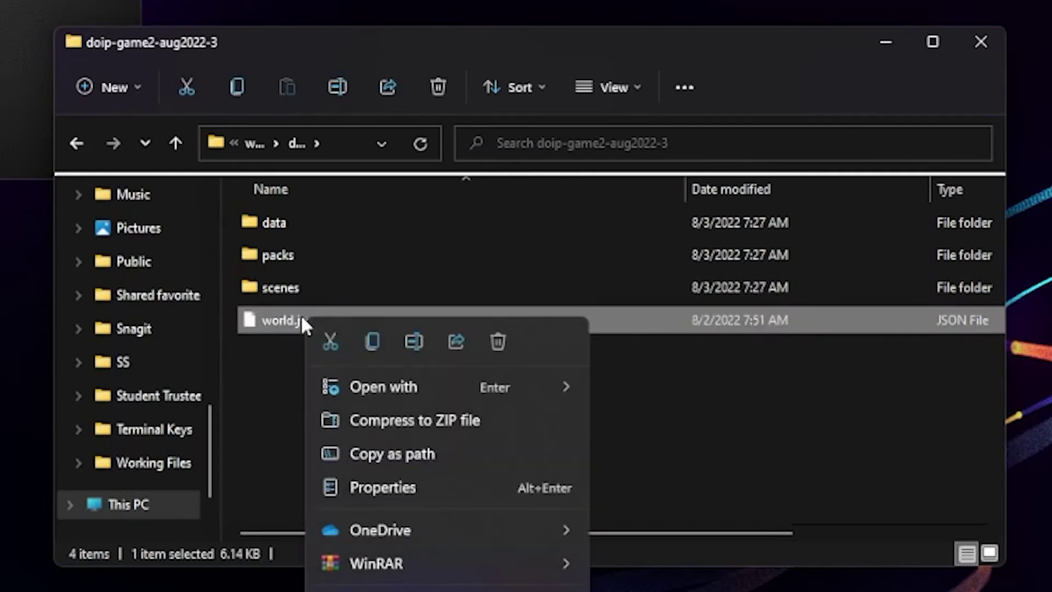
pyautogui.moveTo(412, 384)
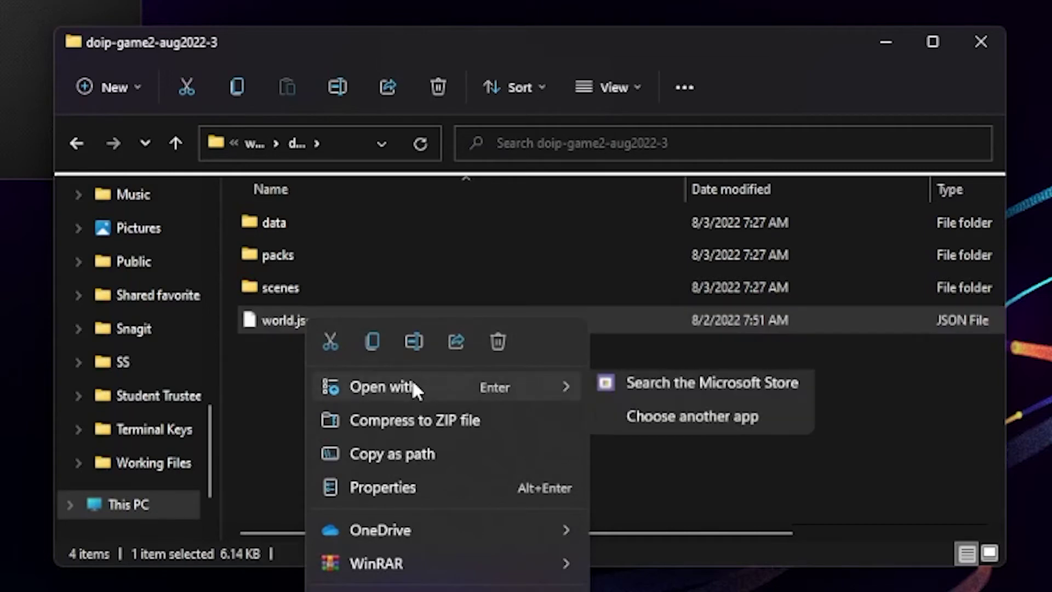
pyautogui.click(661, 389)
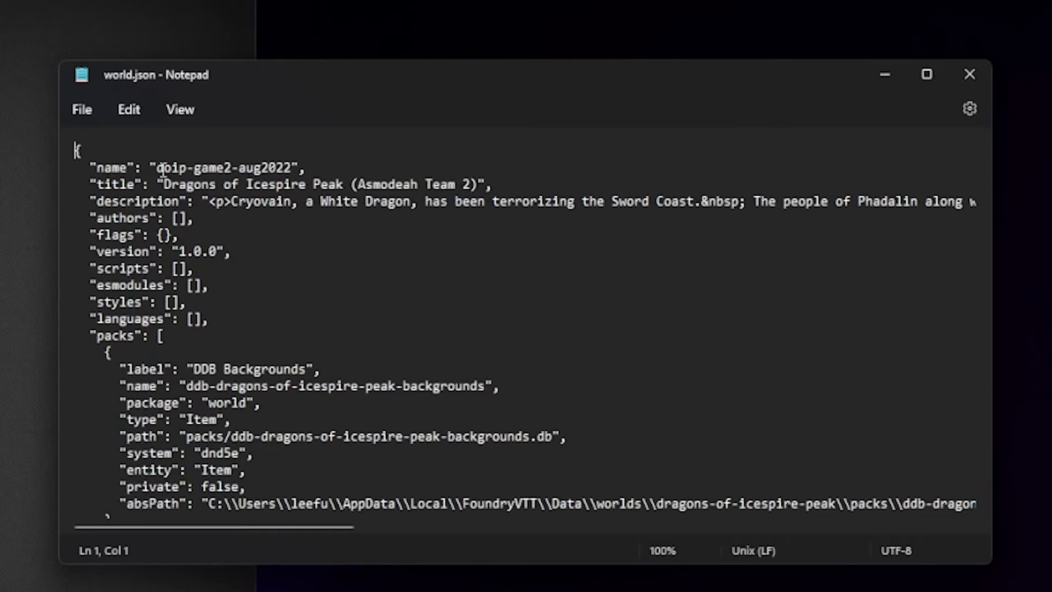
# - In world.json, set the top-level name to doip-game2-aug2022-3 and the title to Dragons of Icespire Peak (Asmodeah Team 3)
pyautogui.moveTo(161, 165); pyautogui.dragTo(294, 164)
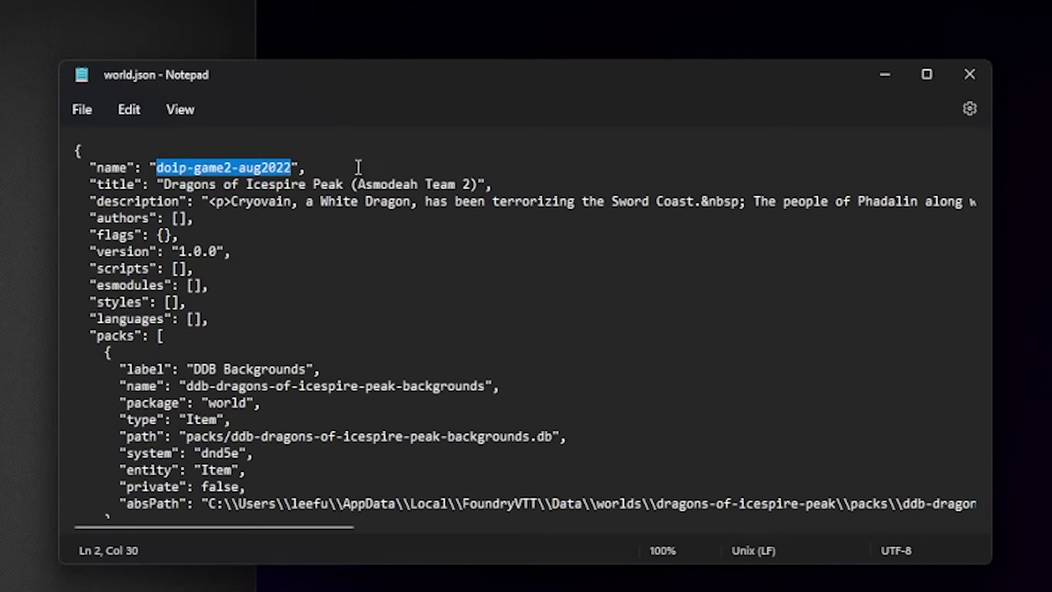
pyautogui.press('Right')
pyautogui.write('-3')
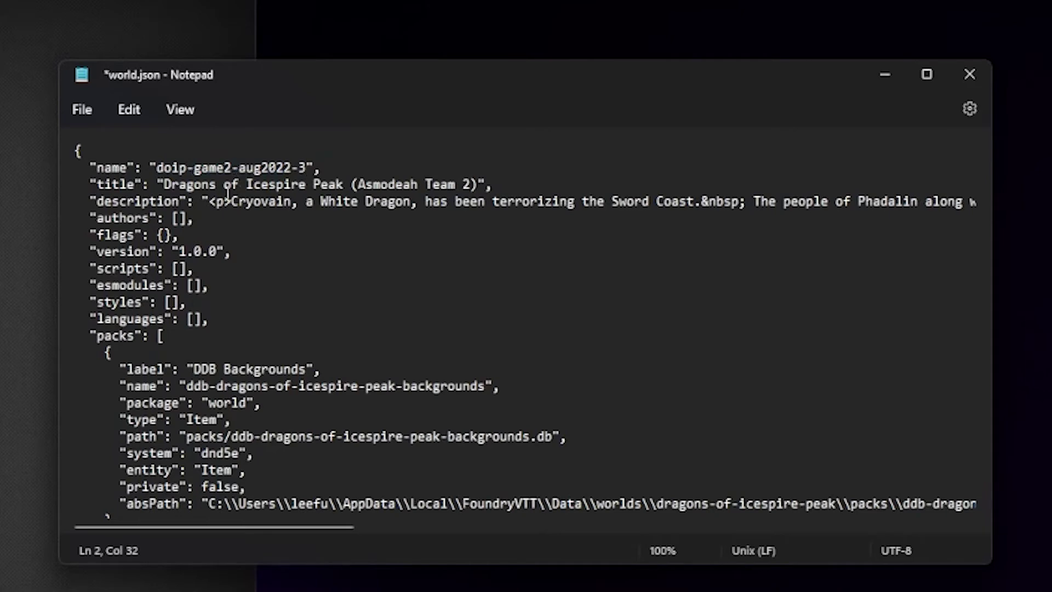
pyautogui.moveTo(164, 191); pyautogui.dragTo(475, 191)
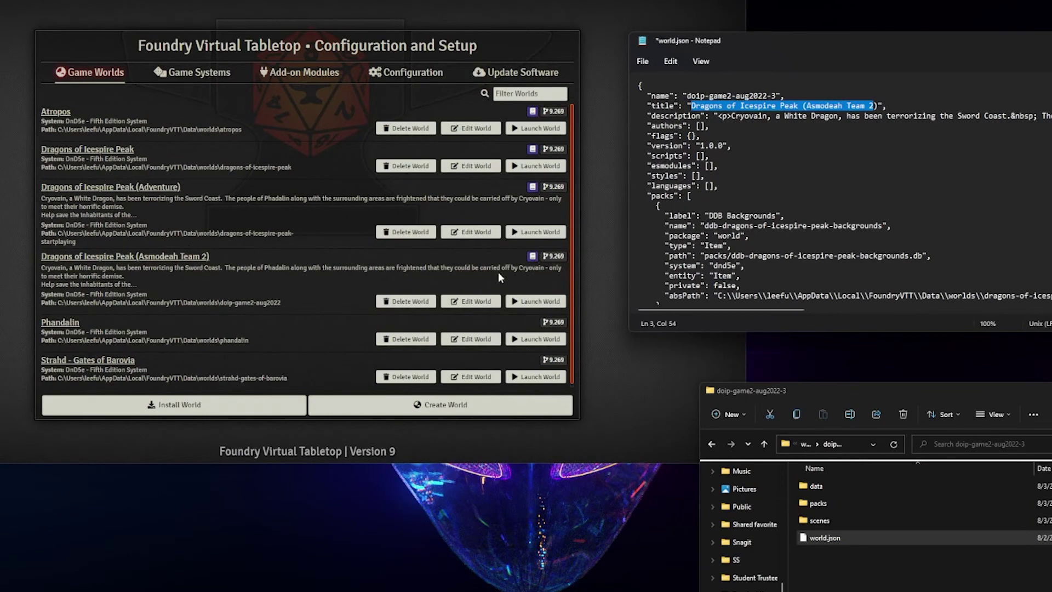
pyautogui.click(872, 106)
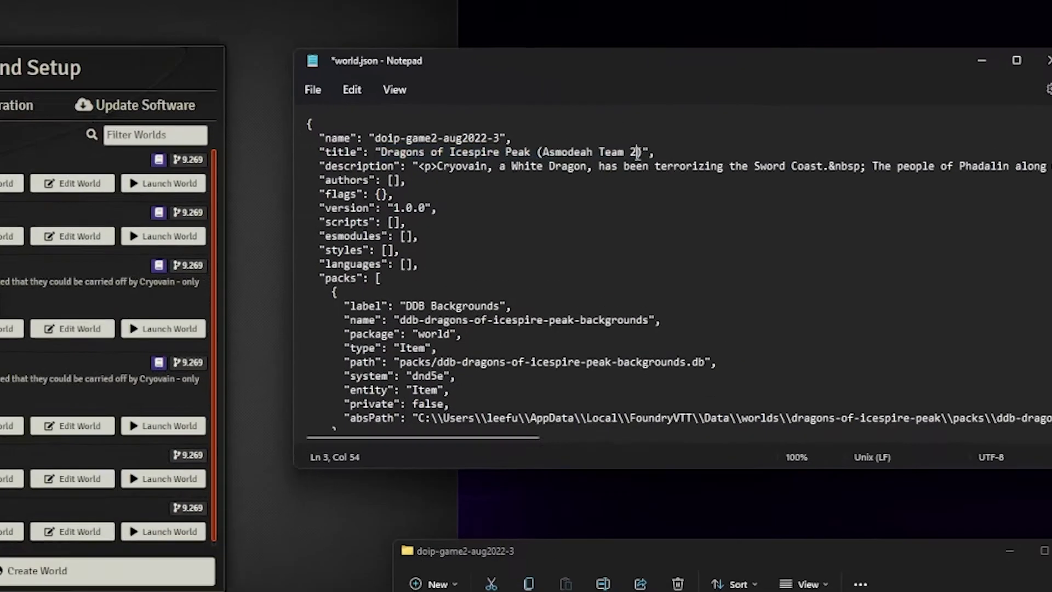
pyautogui.press('BackSpace')
pyautogui.write('3')
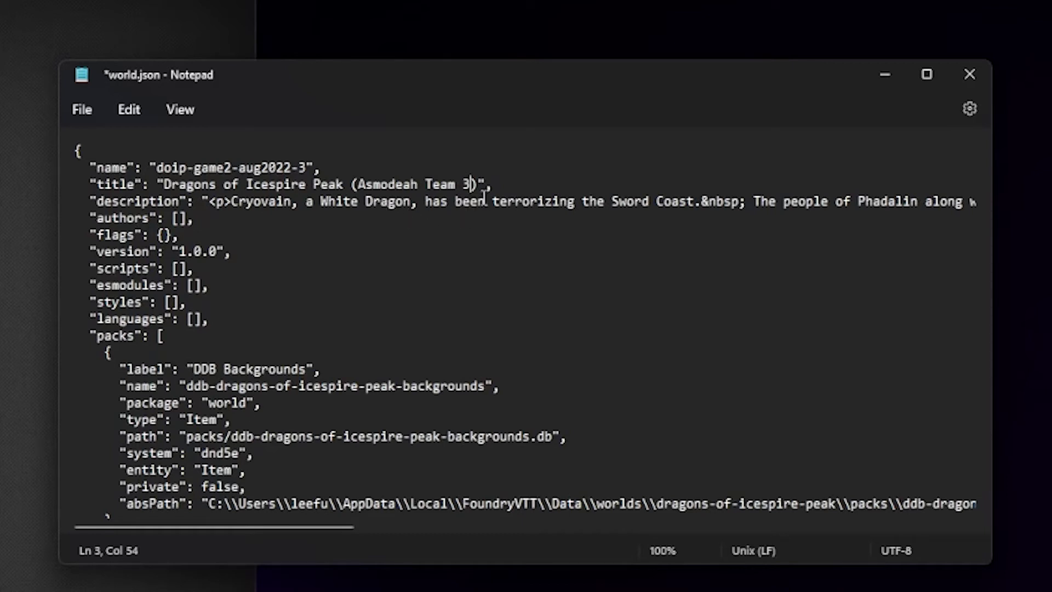
# - Save world.json, then close the text editor and the world's folder window
pyautogui.click(83, 109)
pyautogui.click(114, 235)
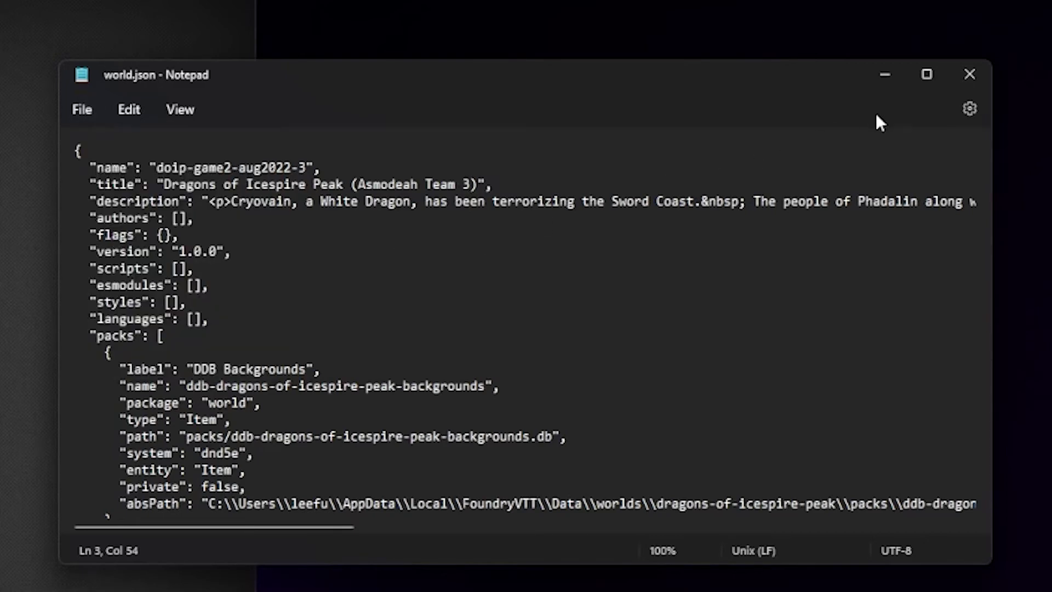
pyautogui.click(979, 72)
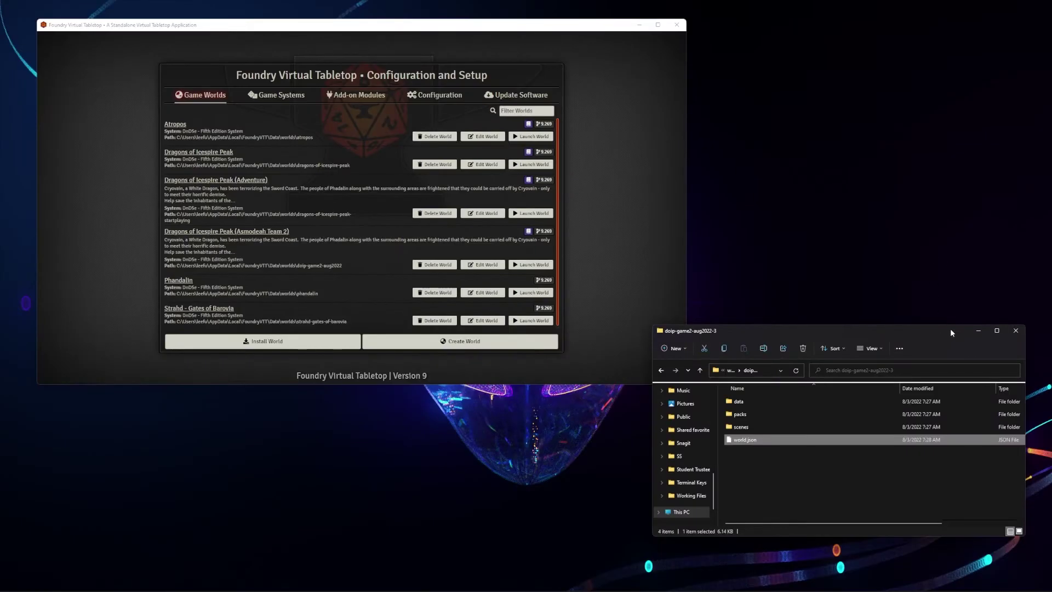
pyautogui.click(1015, 330)
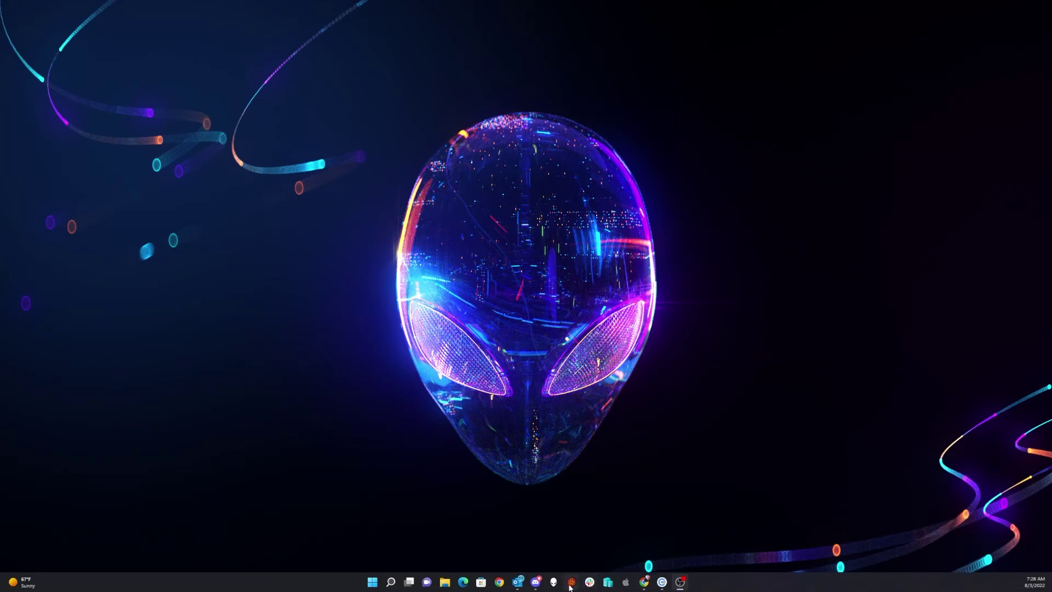
# - Relaunch Foundry Virtual Tabletop, maximize its window and submit the administrator password
pyautogui.click(570, 586)
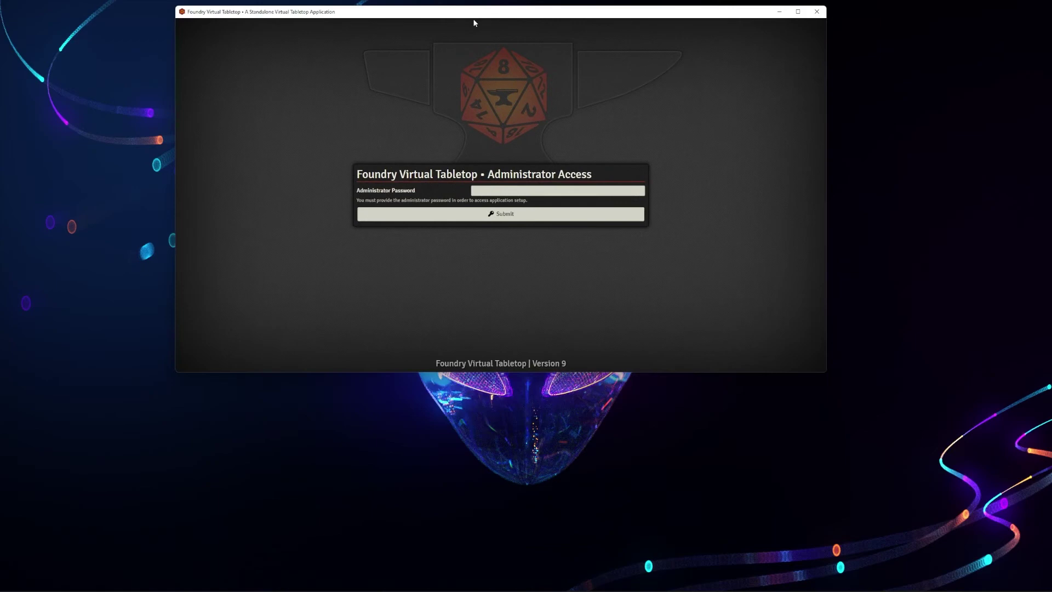
pyautogui.doubleClick(470, 11)
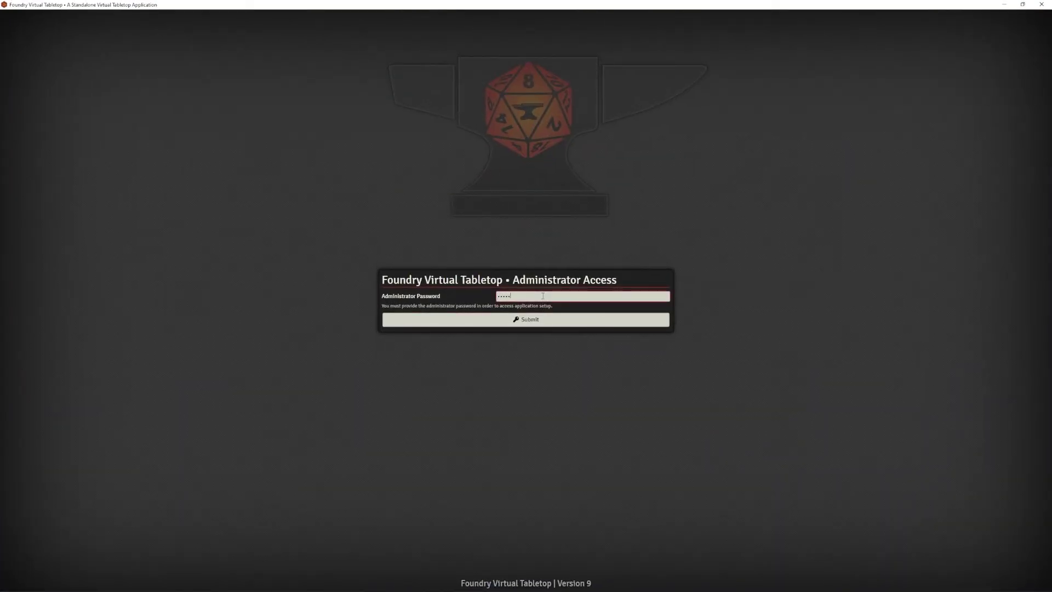
pyautogui.press('Return')
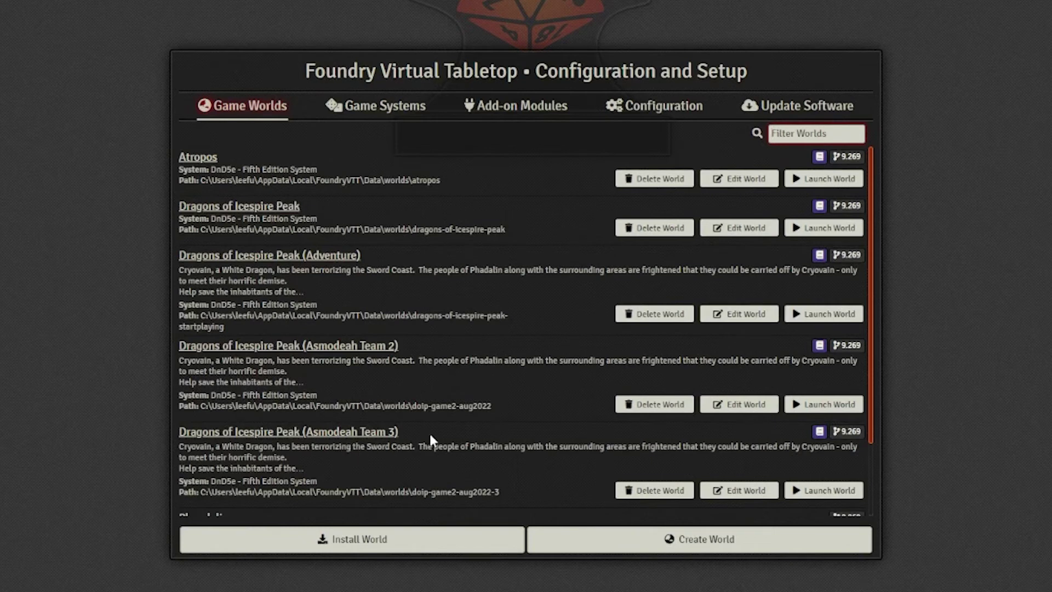
# - Launch the Dragons of Icespire Peak (Asmodeah Team 3) world and join its game session as Gamemaster
pyautogui.click(803, 491)
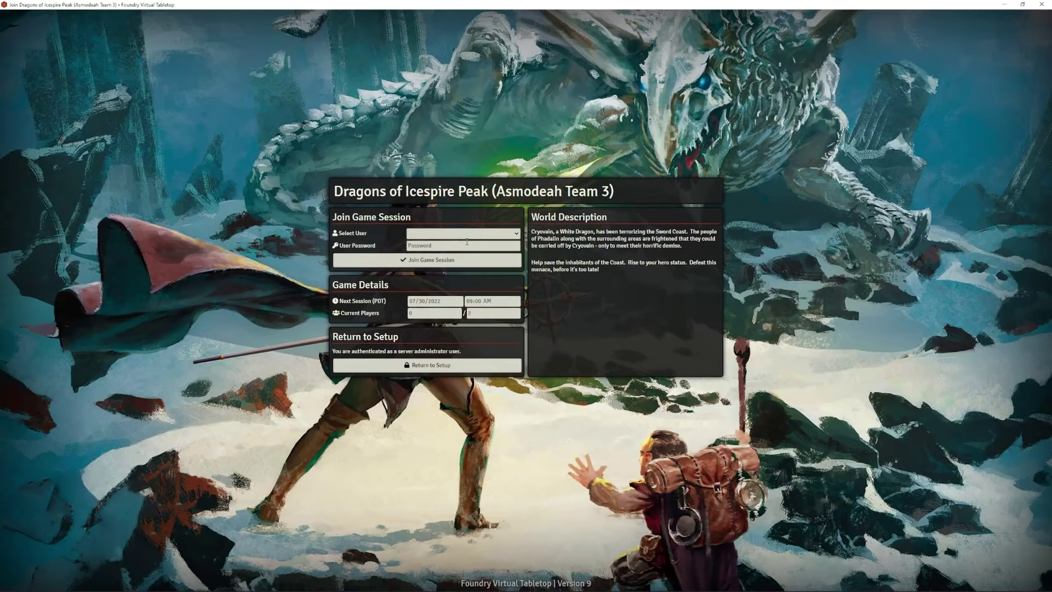
pyautogui.click(473, 234)
pyautogui.click(473, 250)
pyautogui.click(448, 266)
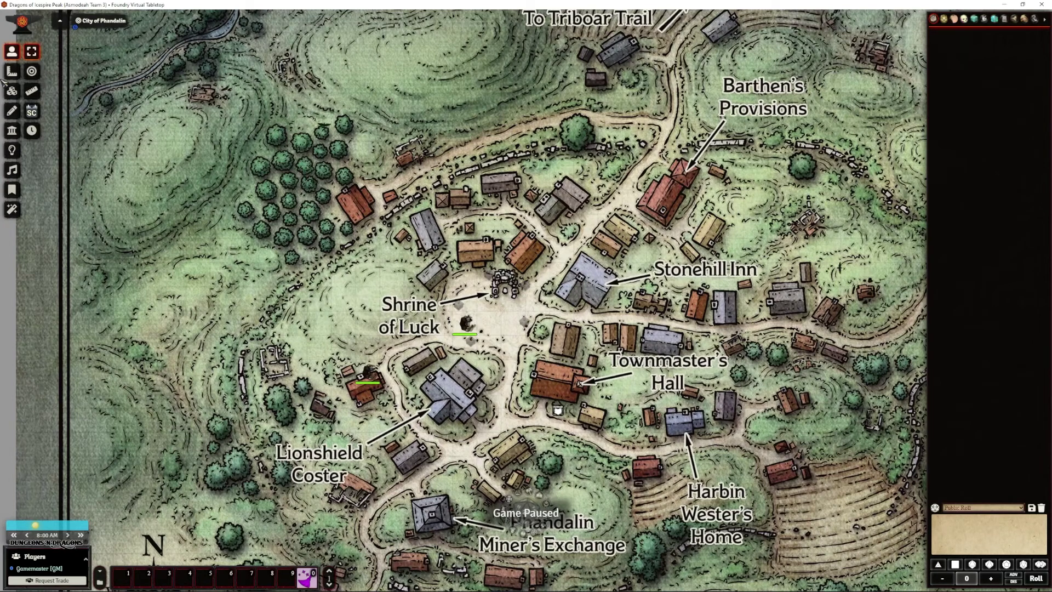
# - Test the City of Phandalin scene's lighting by transitioning it to darkness and back to daylight
pyautogui.click(12, 150)
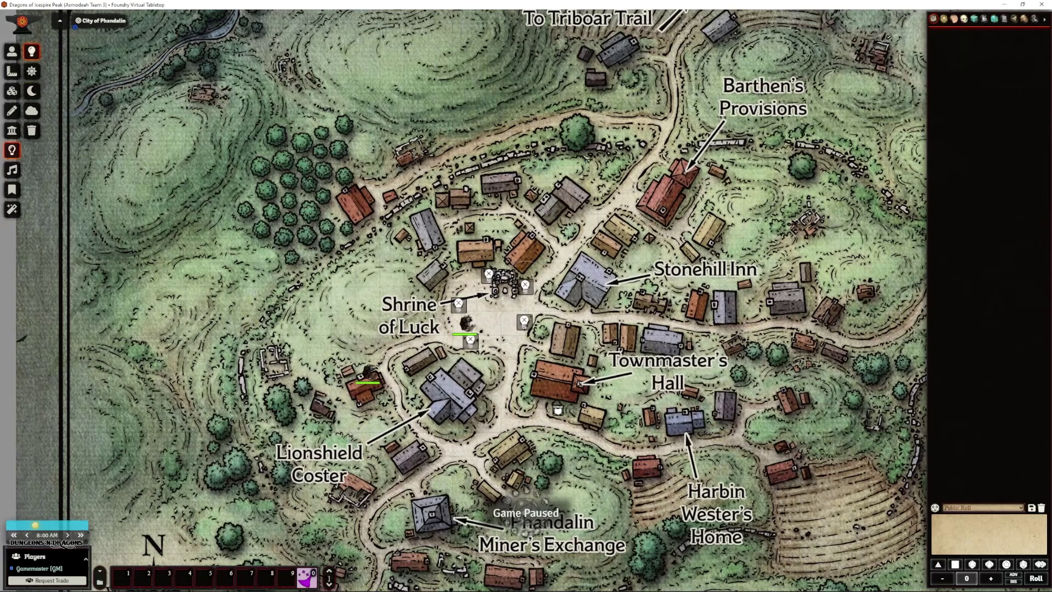
pyautogui.click(12, 52)
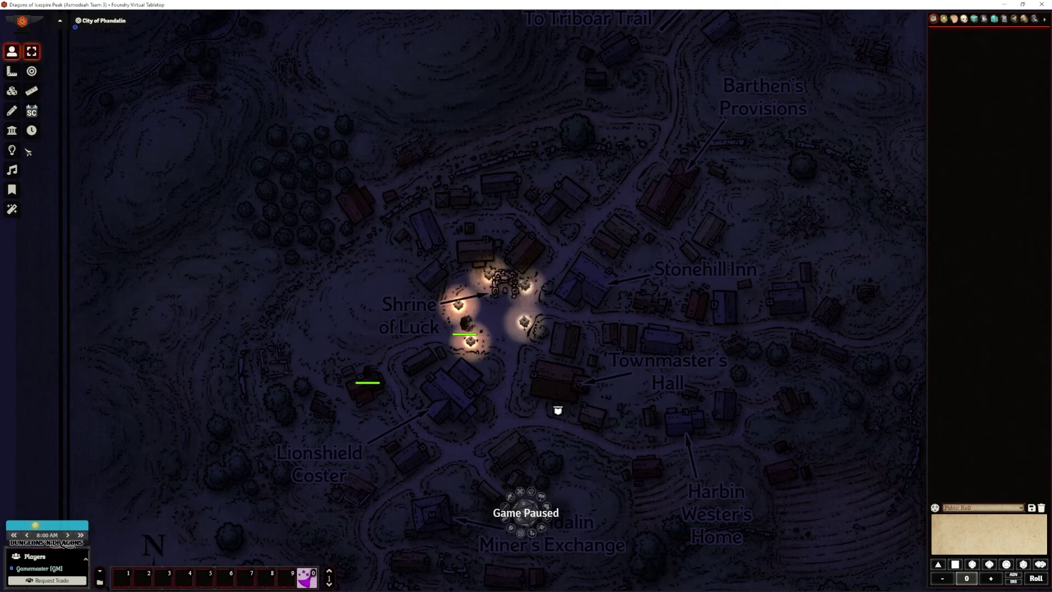
pyautogui.click(12, 150)
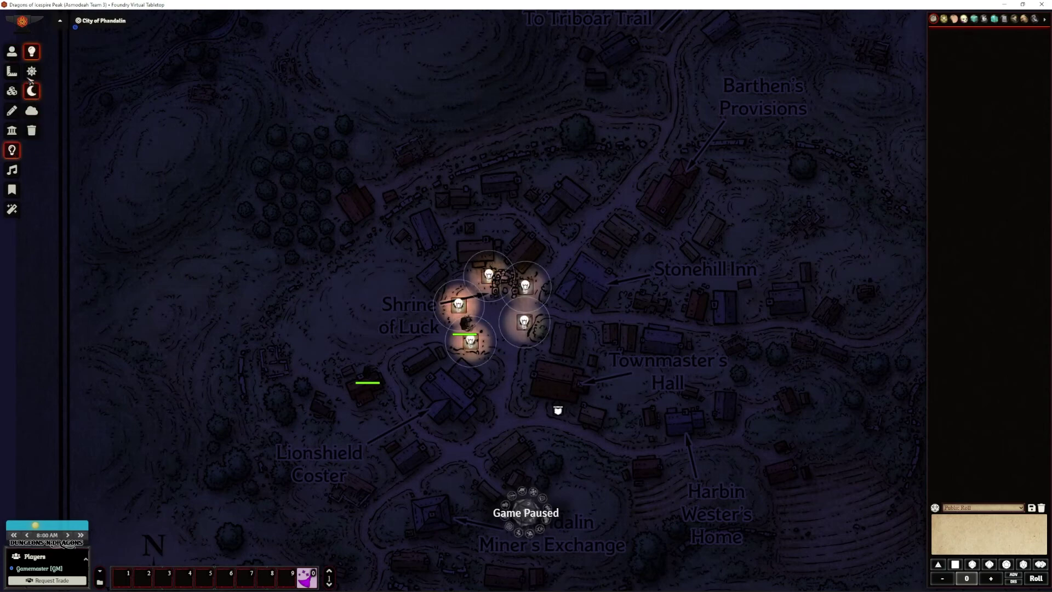
pyautogui.click(31, 71)
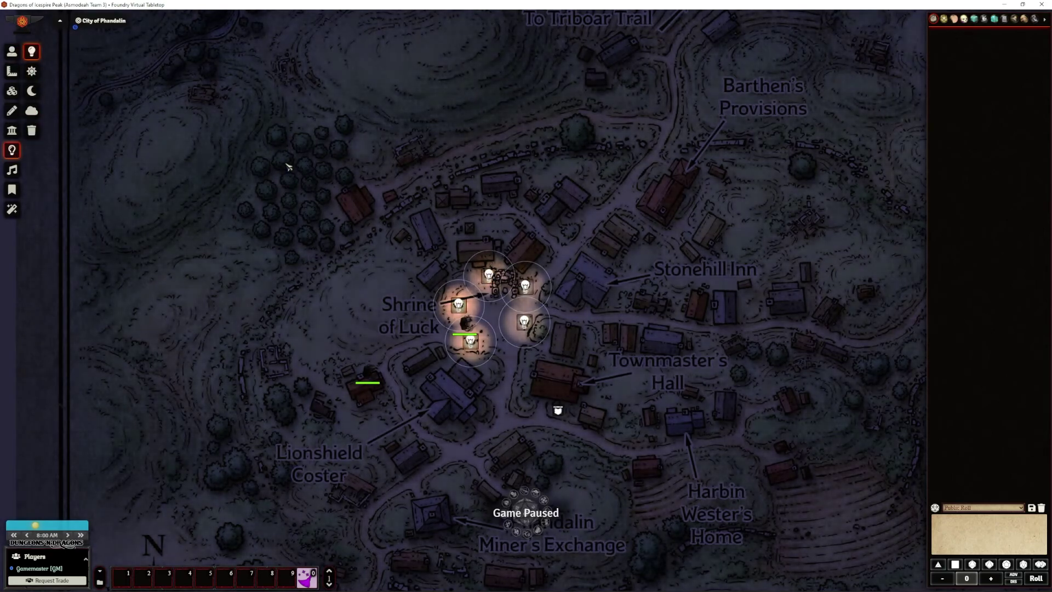